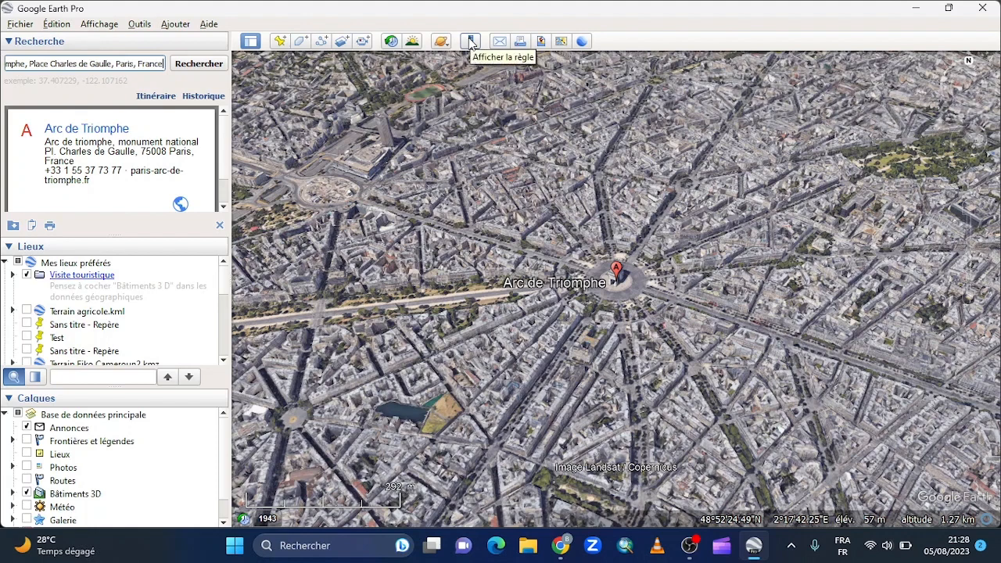
- Measure straight-line ground distances across the streets near the Arc de Triomphe with the Ligne ruler in metres, and clear the measurement
left_click(470, 43)
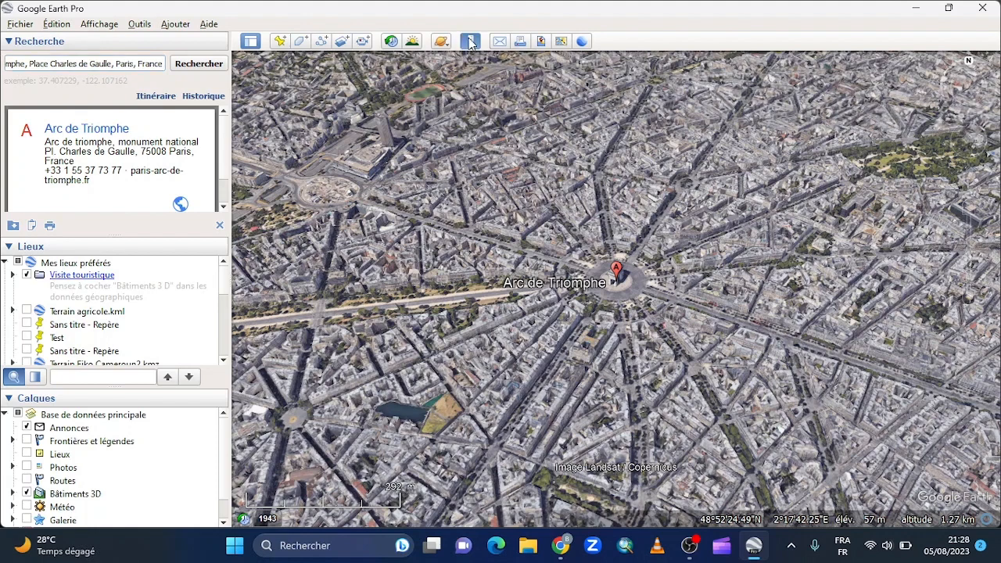
left_click(111, 205)
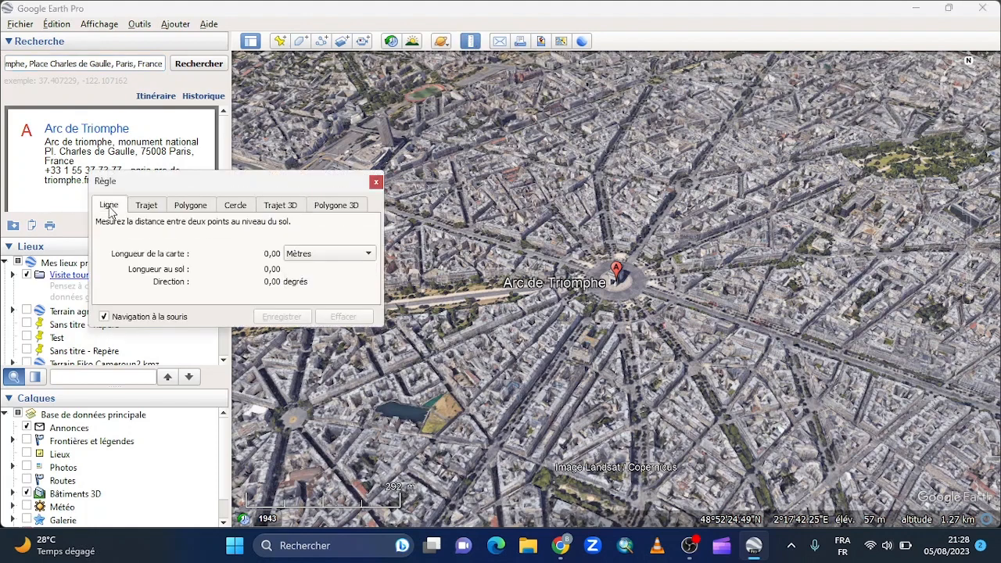
left_click(470, 157)
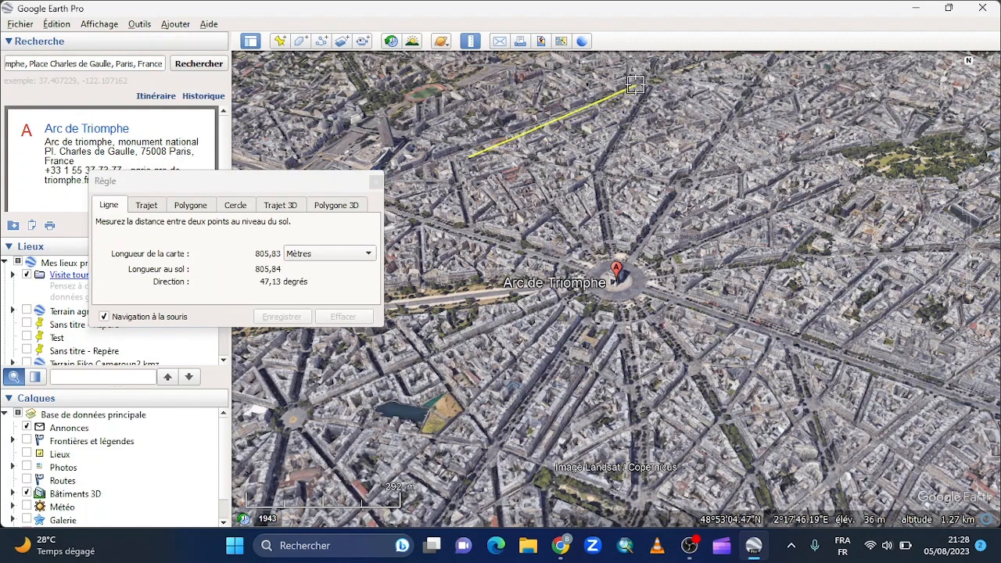
left_click(636, 85)
left_click(673, 70)
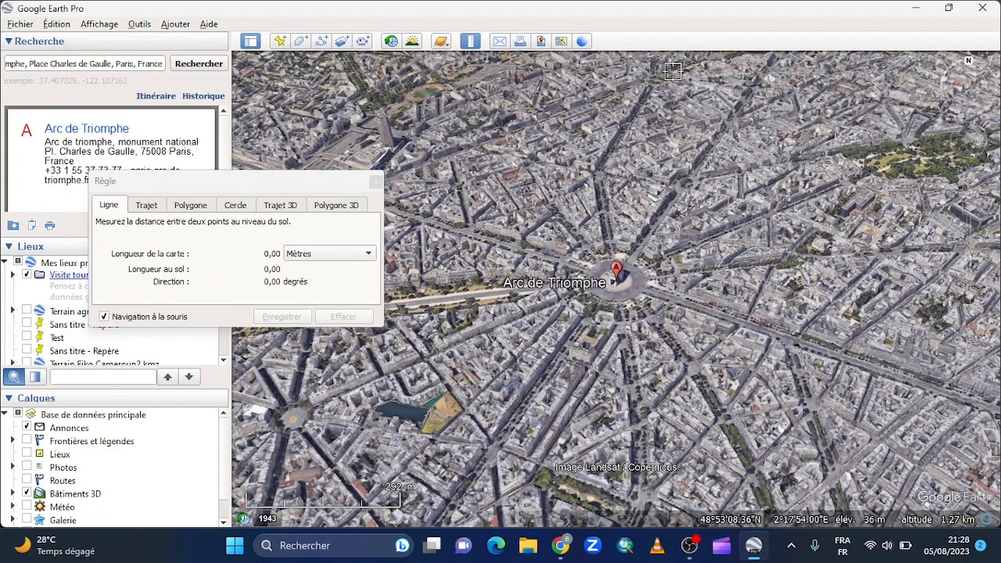
left_click(509, 293)
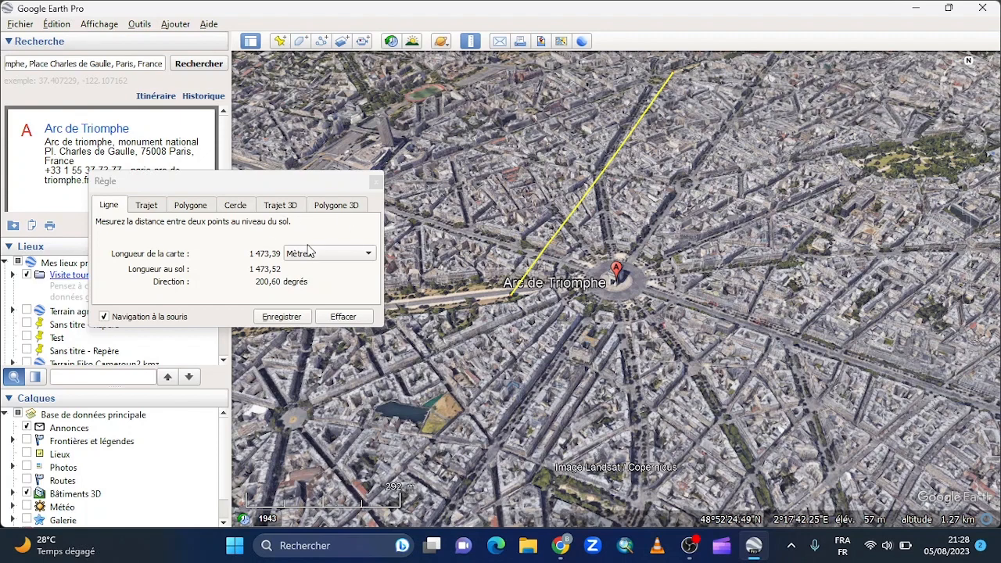
left_click(356, 322)
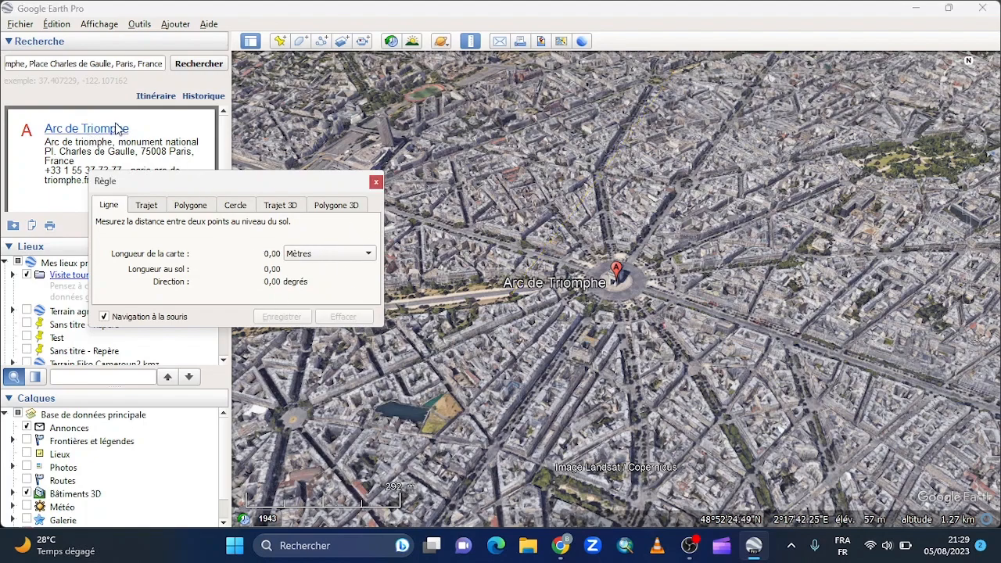
- Try to measure the Arc de Triomphe's height between its base and top with the Ligne ruler, and clear the line
scroll(627, 307, "up", 5)
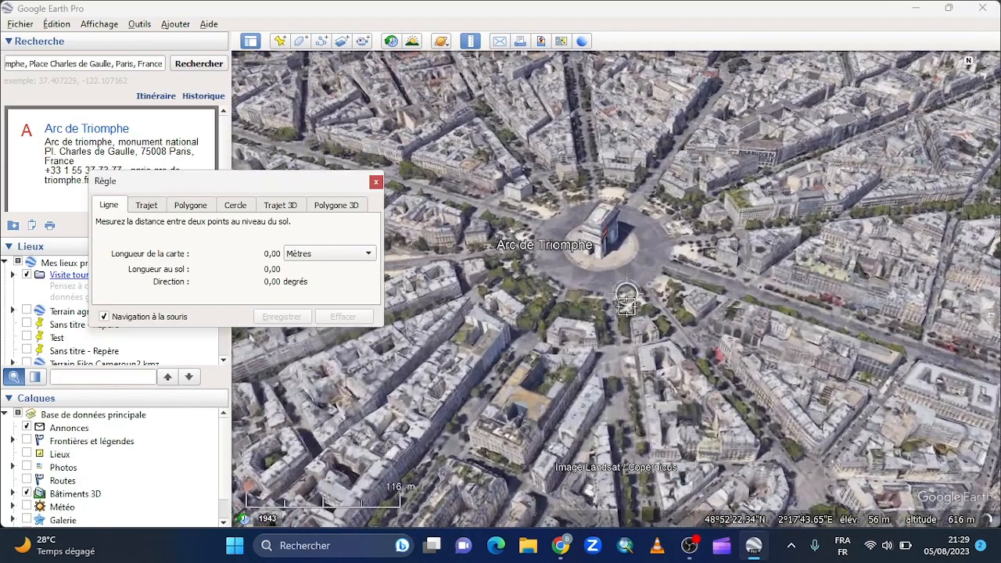
scroll(627, 307, "up", 3)
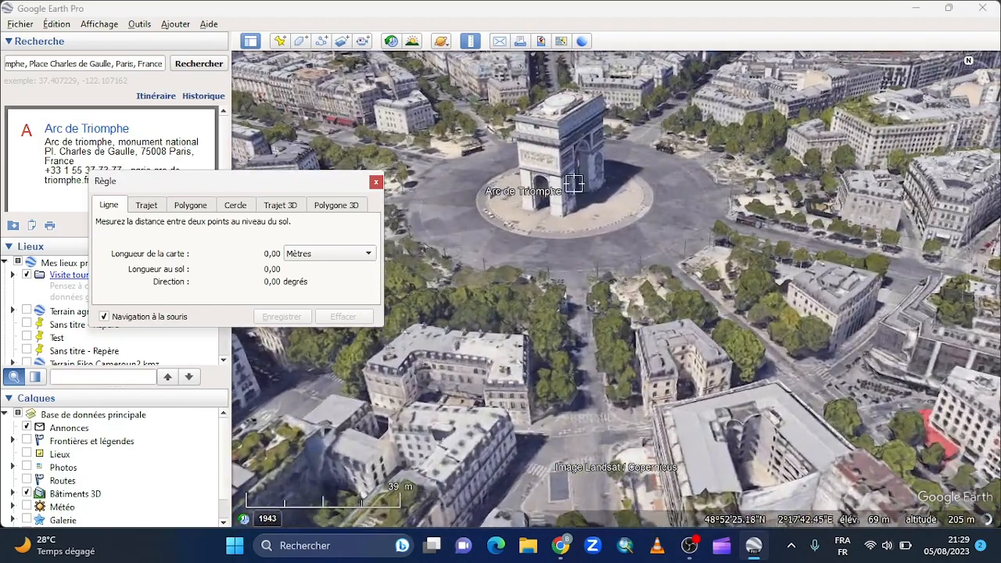
scroll(570, 152, "up", 2)
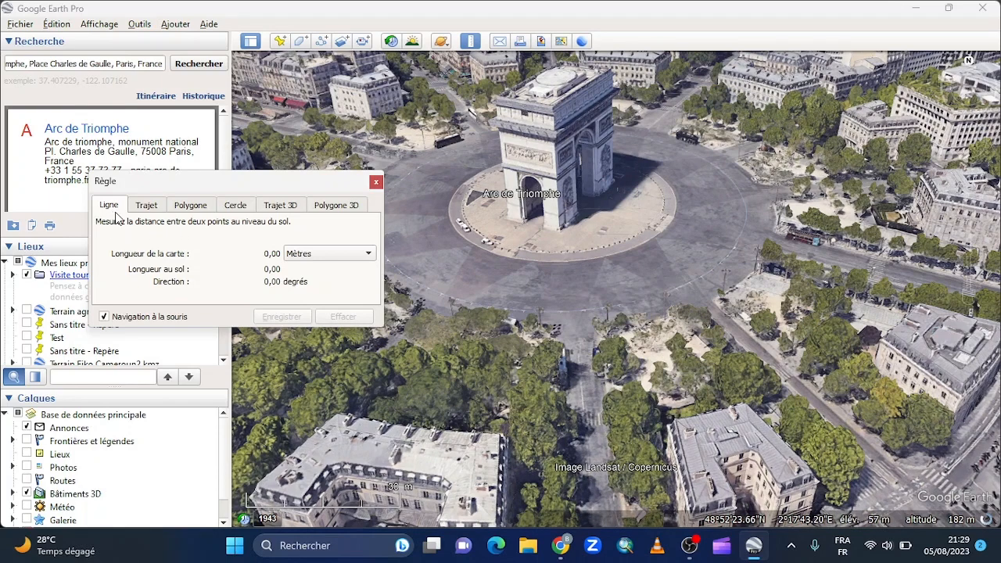
left_click(475, 243)
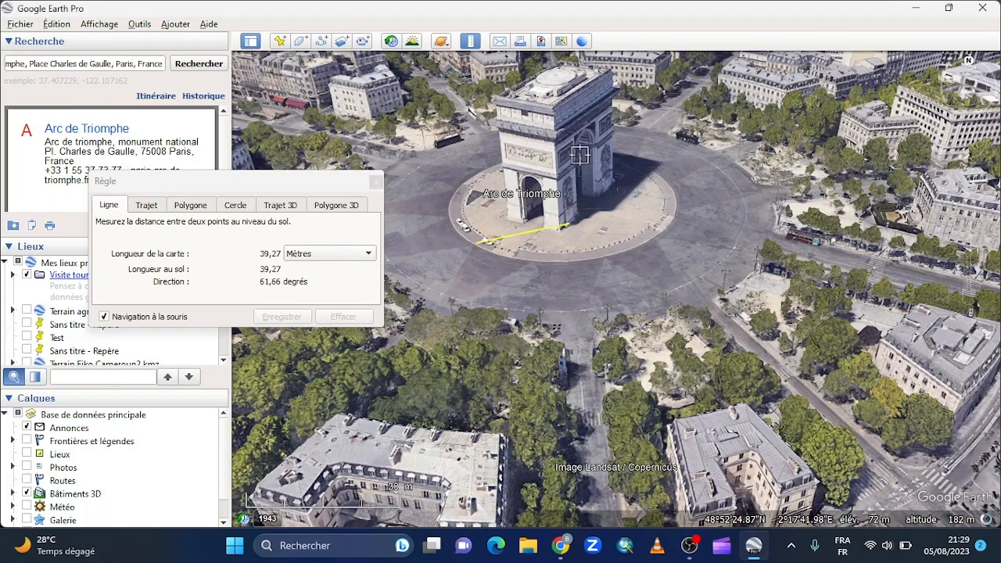
left_click(561, 118)
left_click(549, 94)
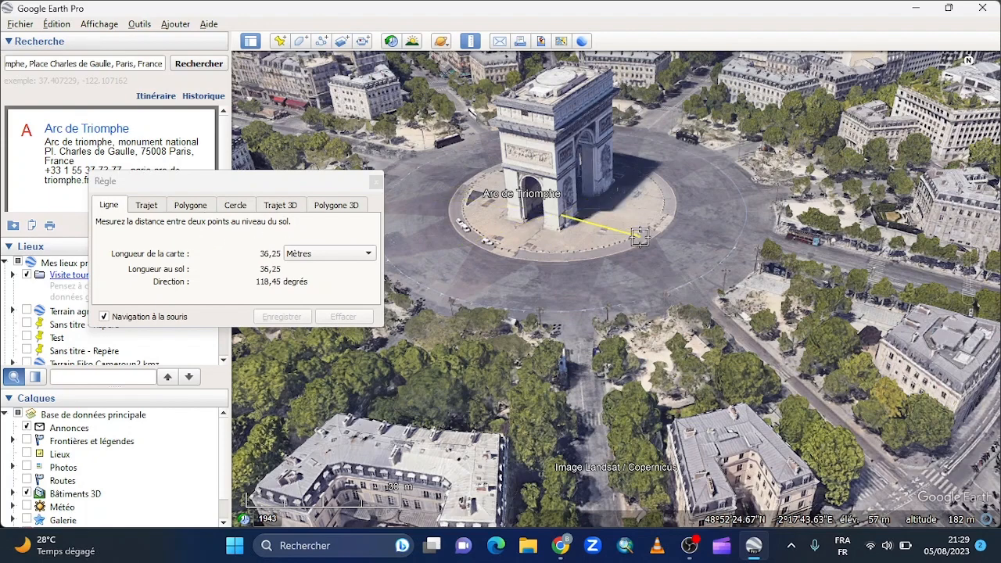
left_click(626, 272)
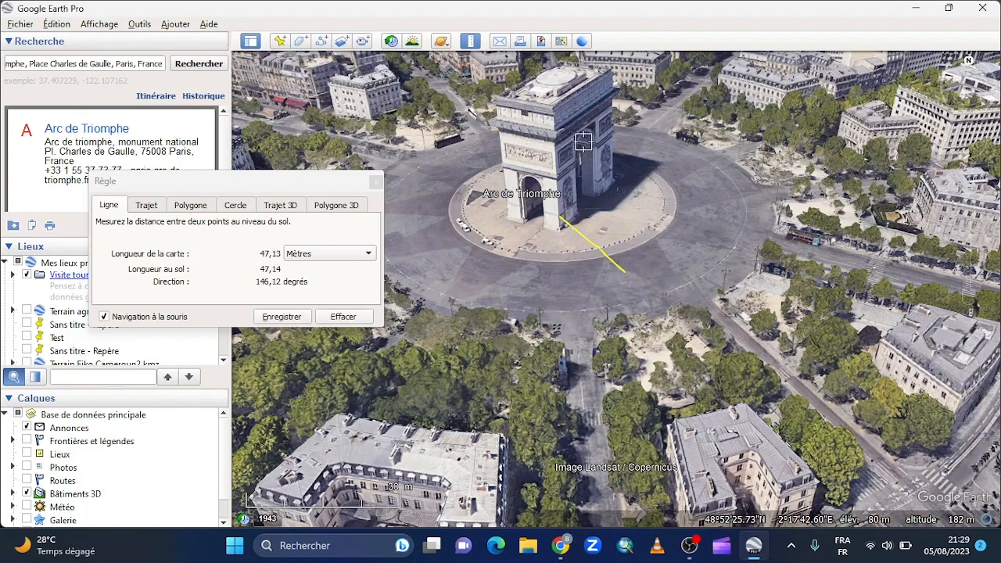
left_click(582, 142)
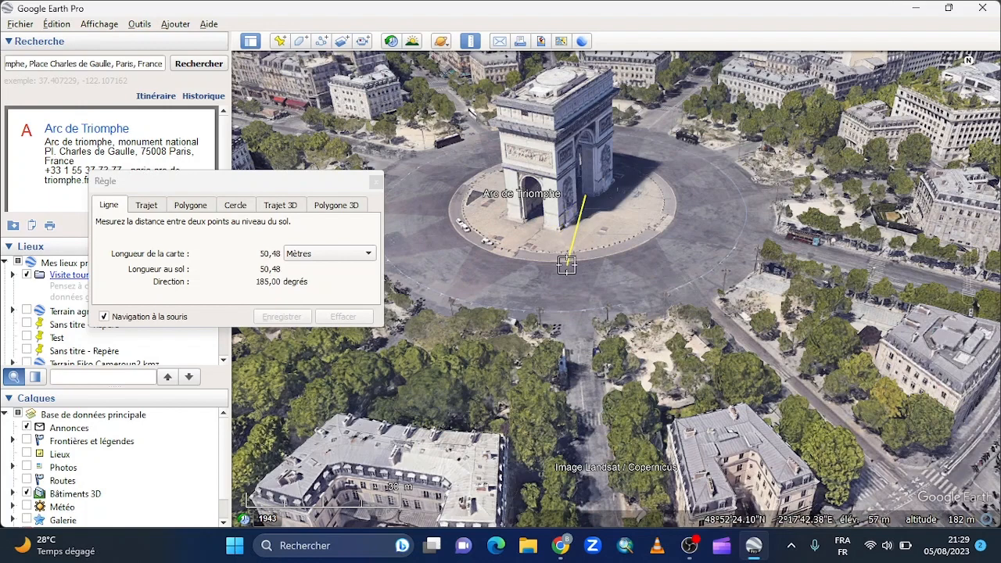
left_click(562, 283)
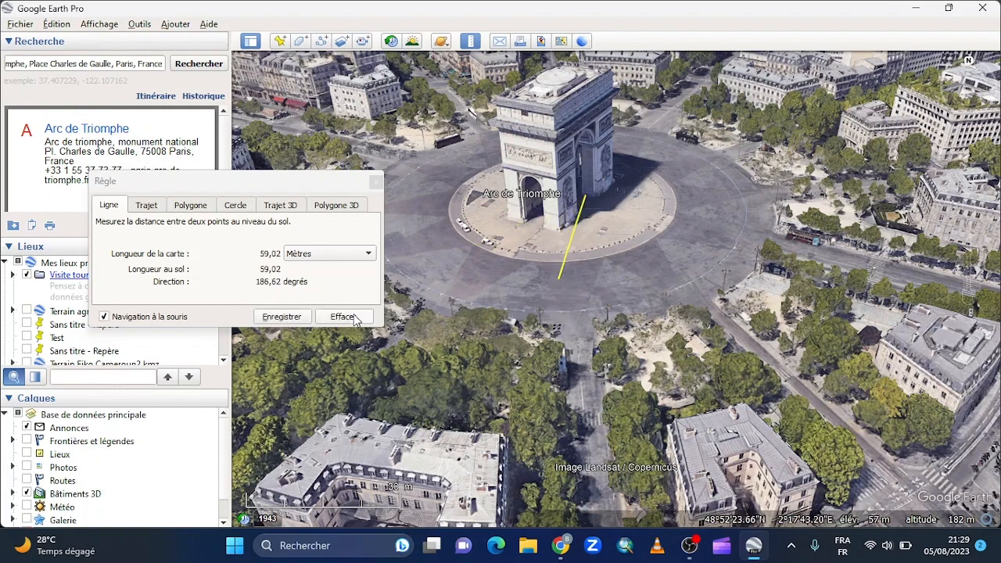
left_click(344, 317)
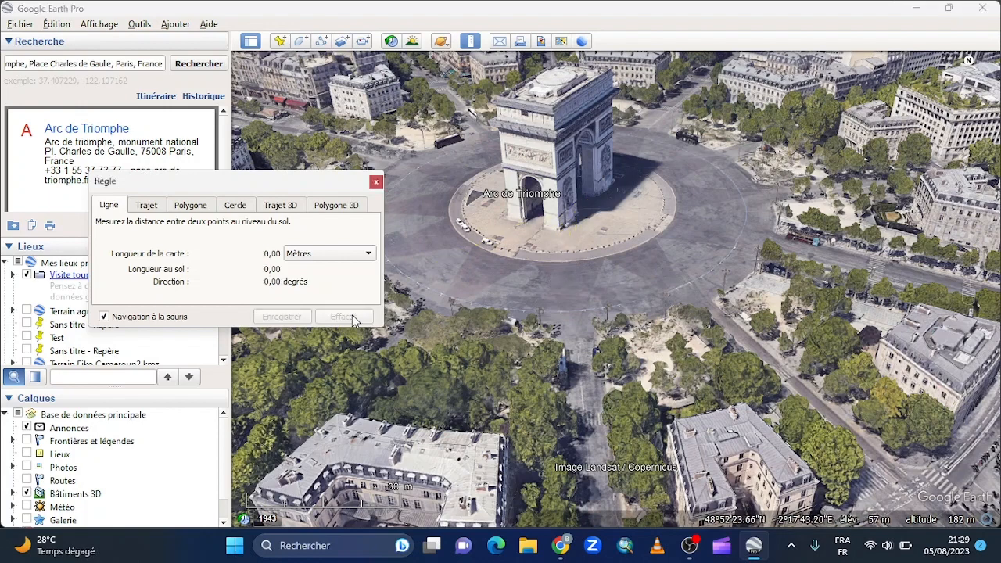
- Measure the Arc de Triomphe's height with a Trajet 3D from its roof corner down to the pillar base, and clear the path
left_click(293, 208)
left_click(335, 207)
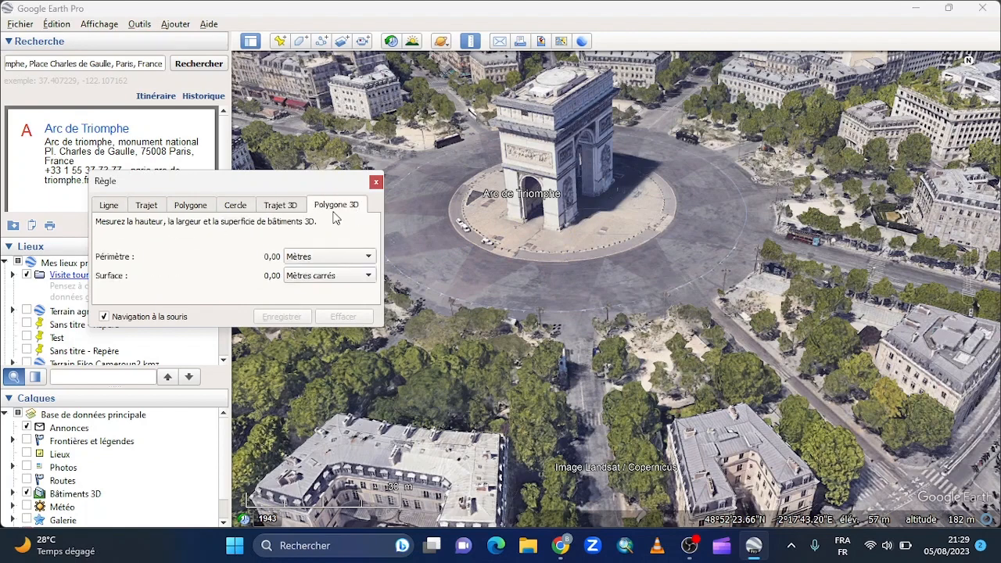
left_click(290, 208)
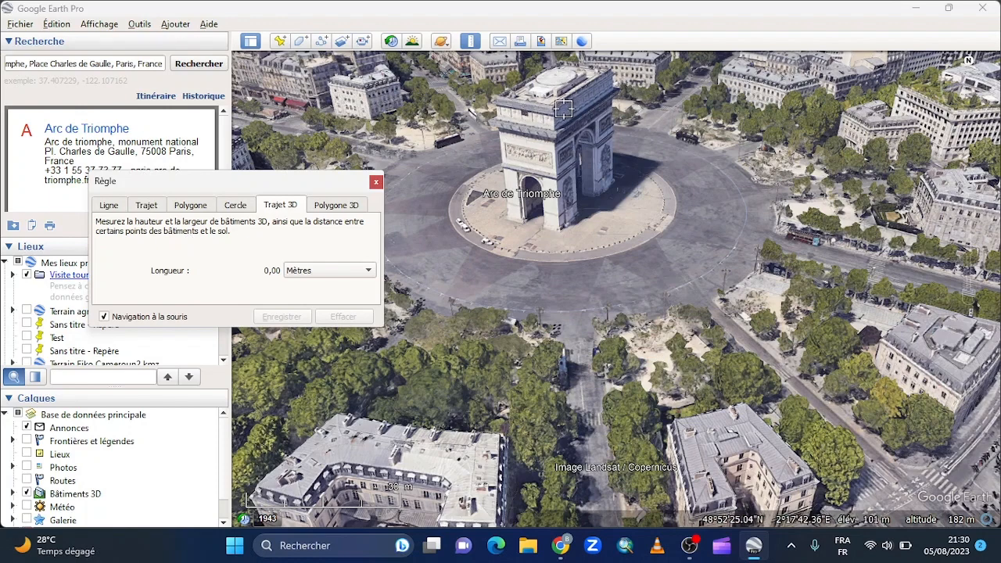
scroll(558, 230, "up", 2)
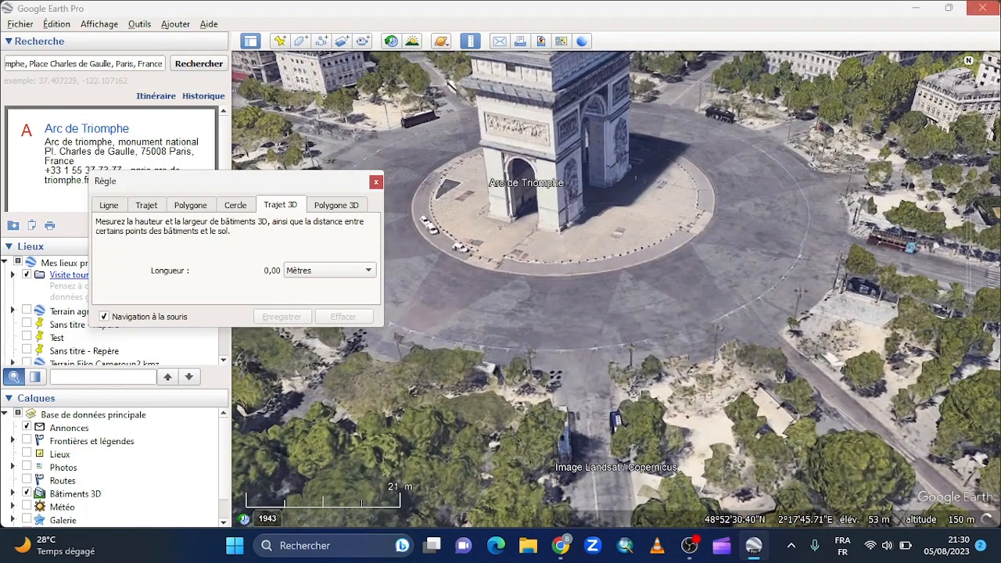
mouse_move(969, 134)
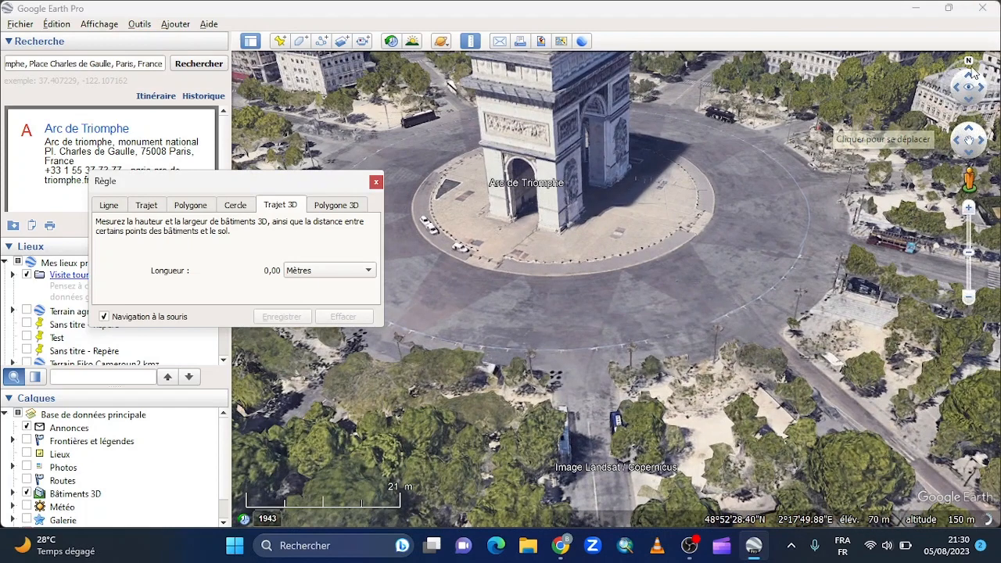
left_click(970, 77)
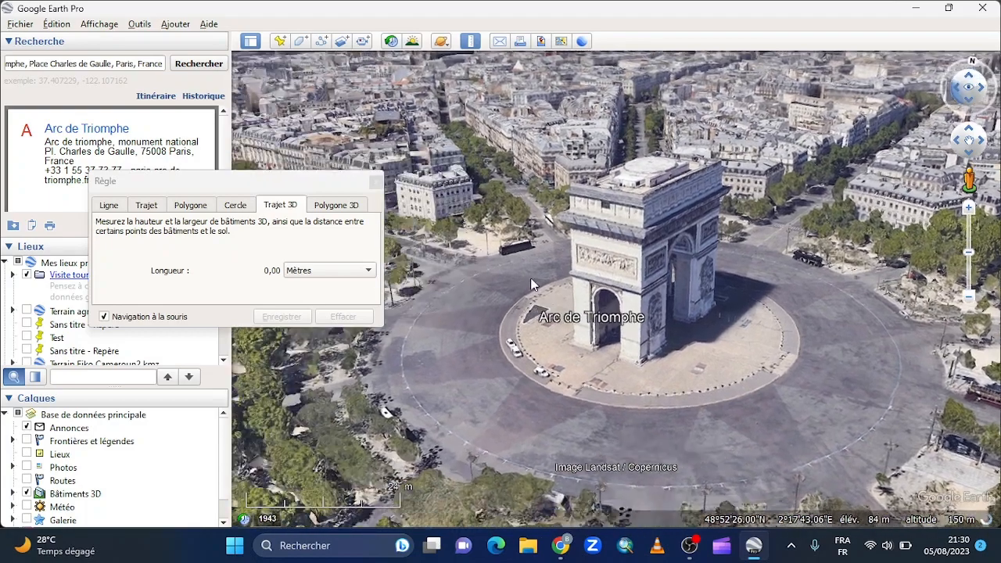
left_click_drag(531, 285, 511, 267)
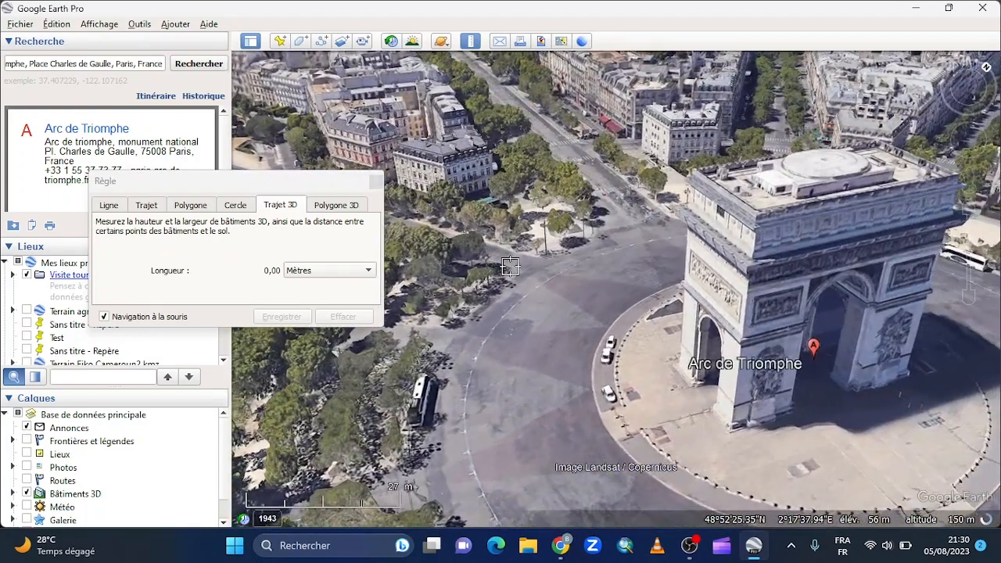
left_click(757, 213)
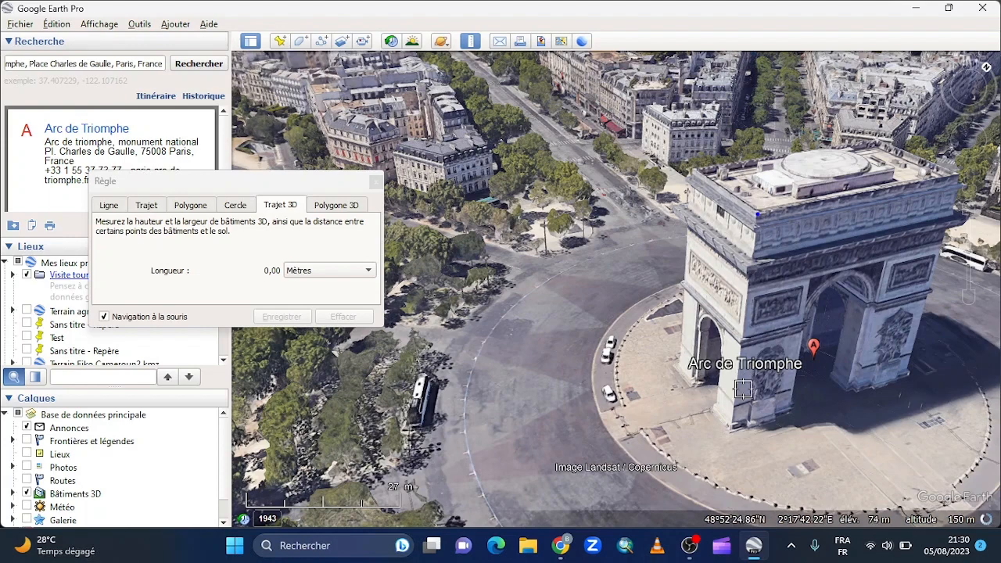
left_click(731, 431)
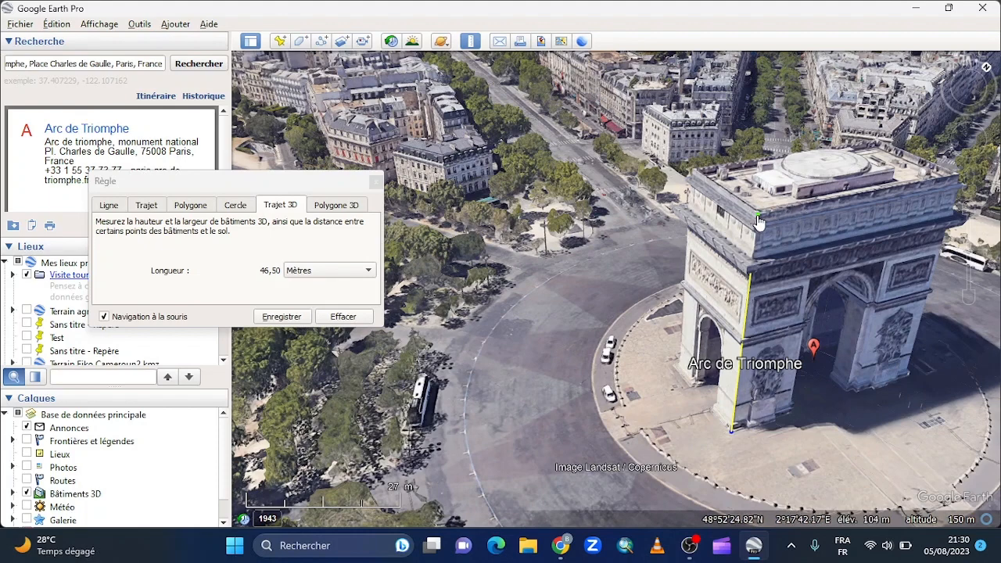
left_click(346, 317)
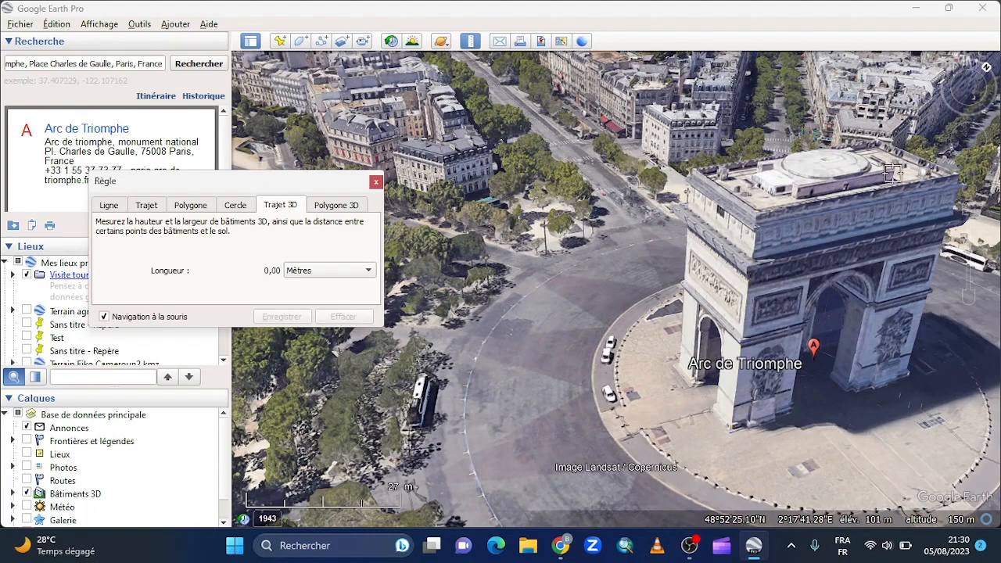
- Measure the Arc de Triomphe's width along the front roof edge, corner to corner, with a Trajet 3D, and clear it
left_click_drag(893, 173, 604, 241)
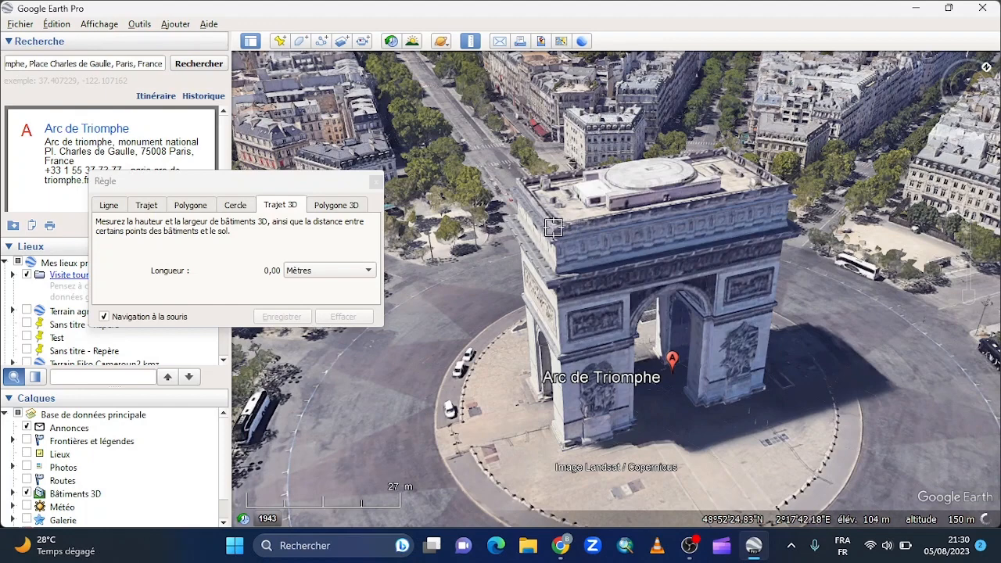
left_click(787, 184)
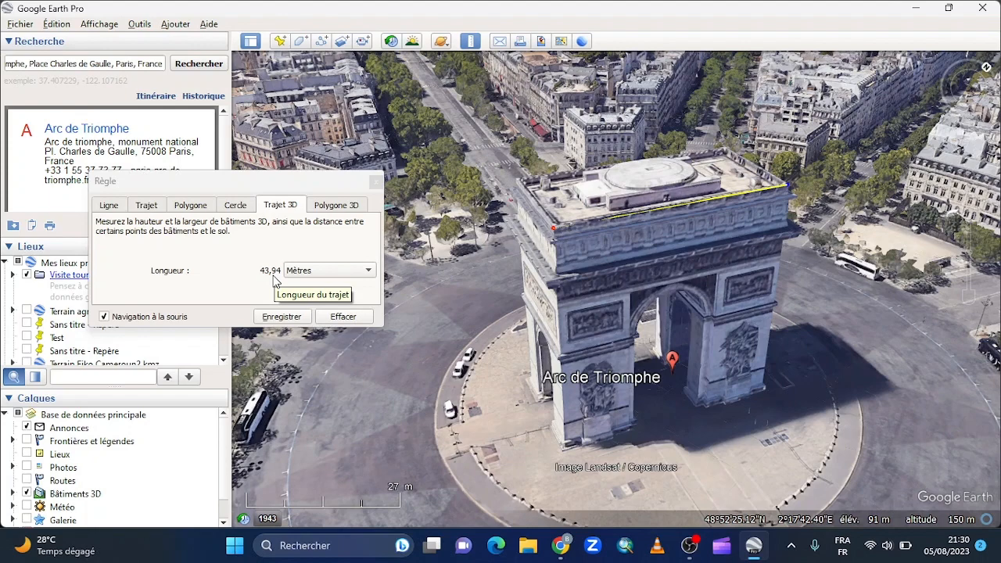
scroll(626, 236, "up", 1)
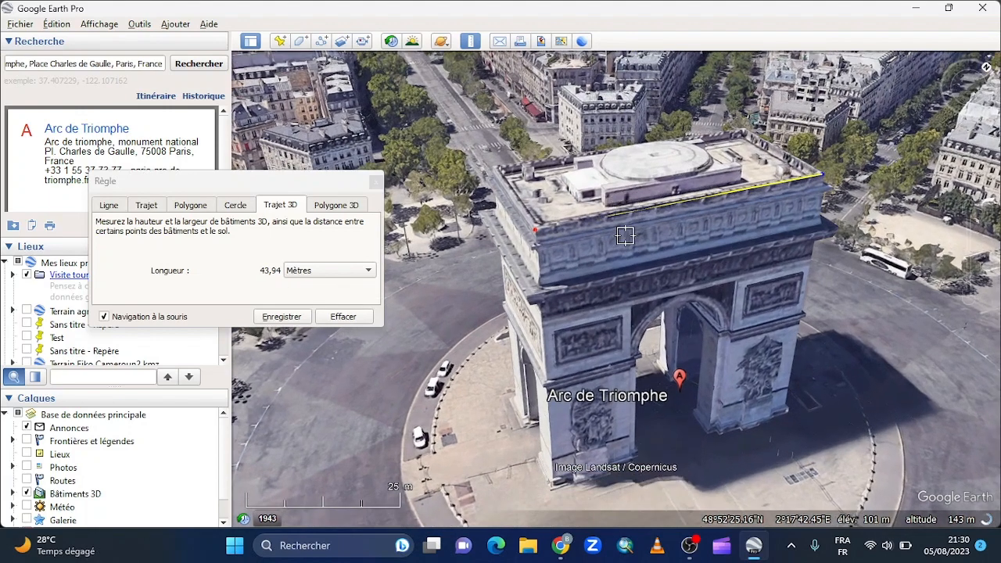
left_click(342, 316)
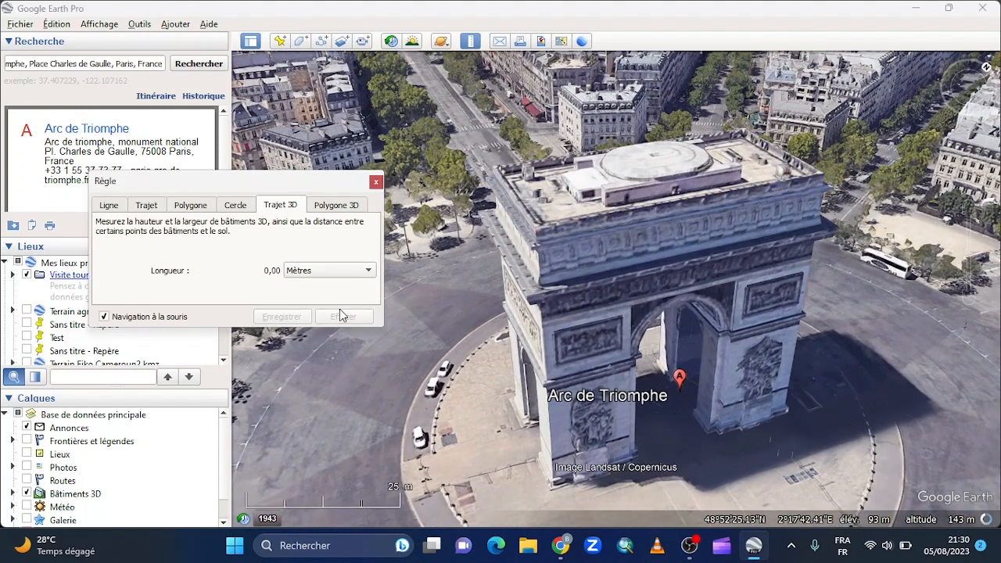
- Outline the Arc de Triomphe's roof with a Polygone 3D through its four corners to measure perimeter and area
left_click(343, 208)
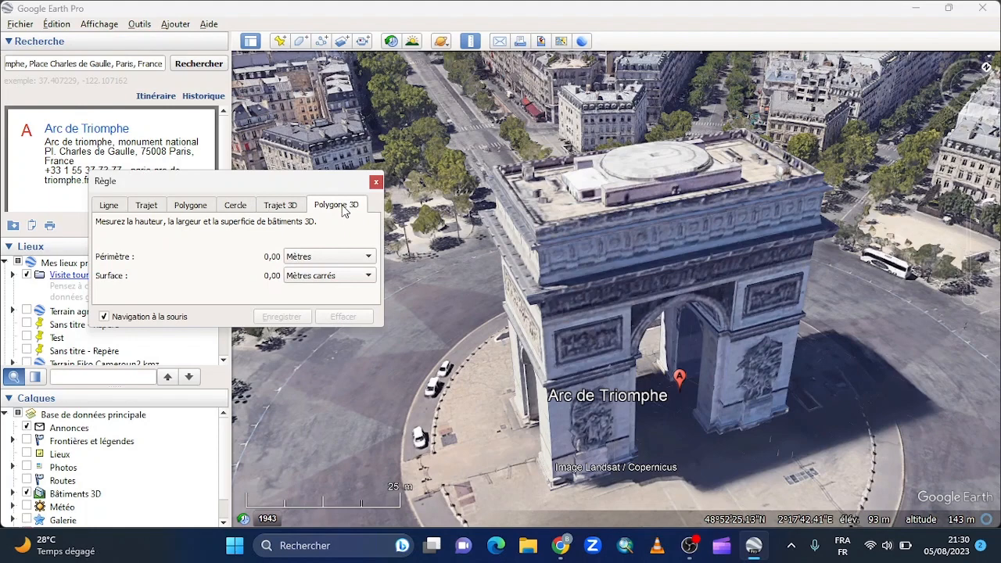
left_click(492, 164)
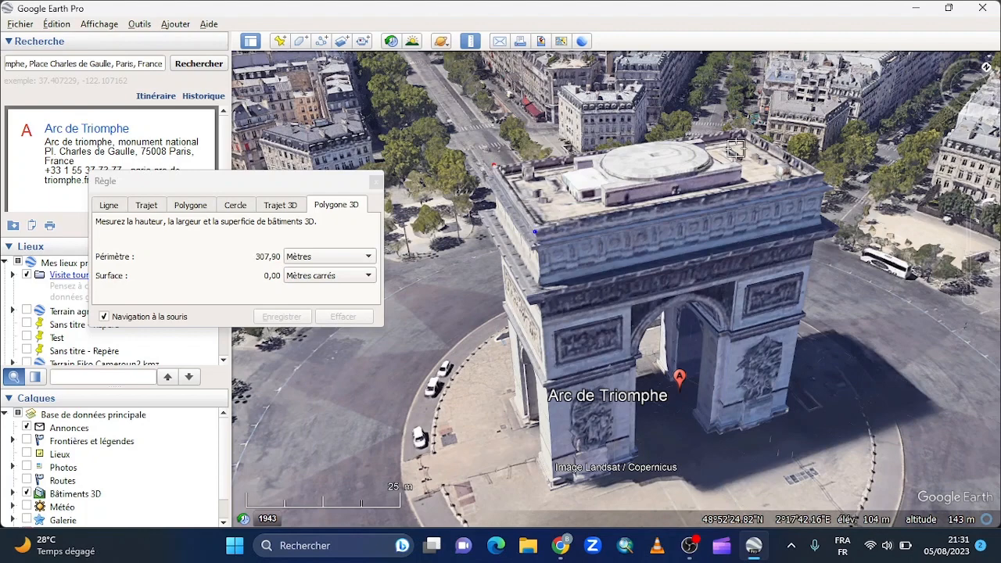
left_click(820, 172)
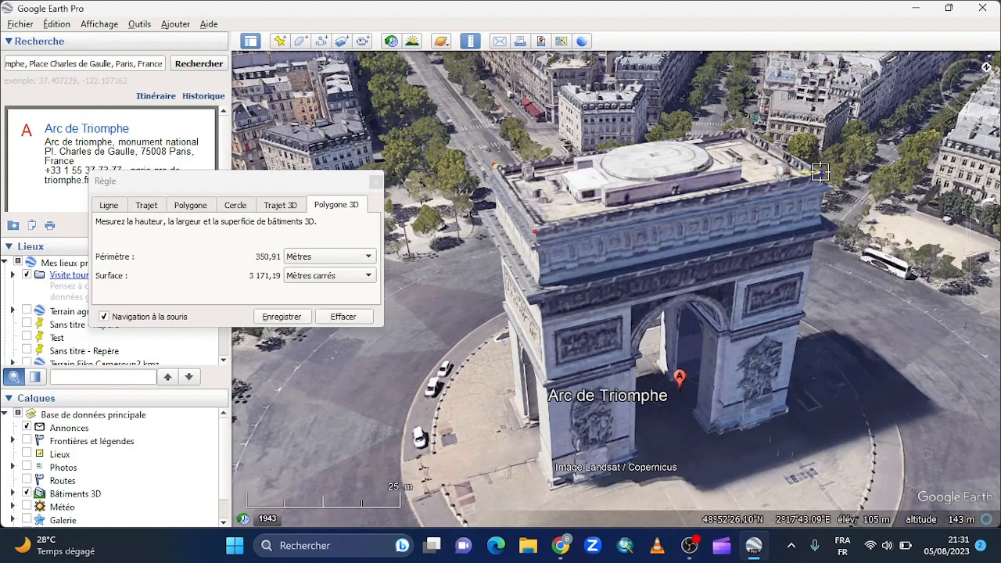
left_click(744, 128)
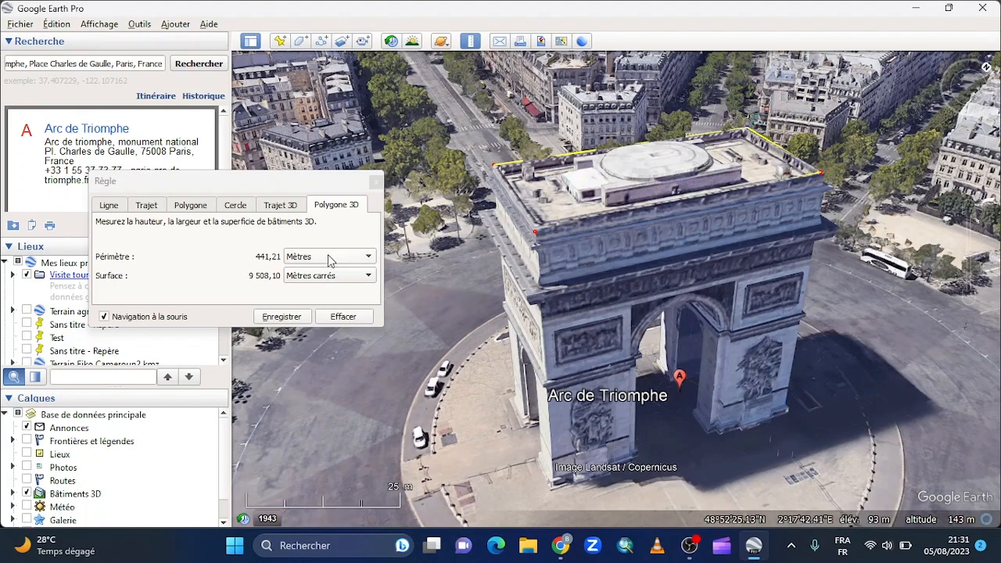
- Save the roof measurement under the default name "Mesure de polygone" and hide it from the 3D view
left_click(280, 317)
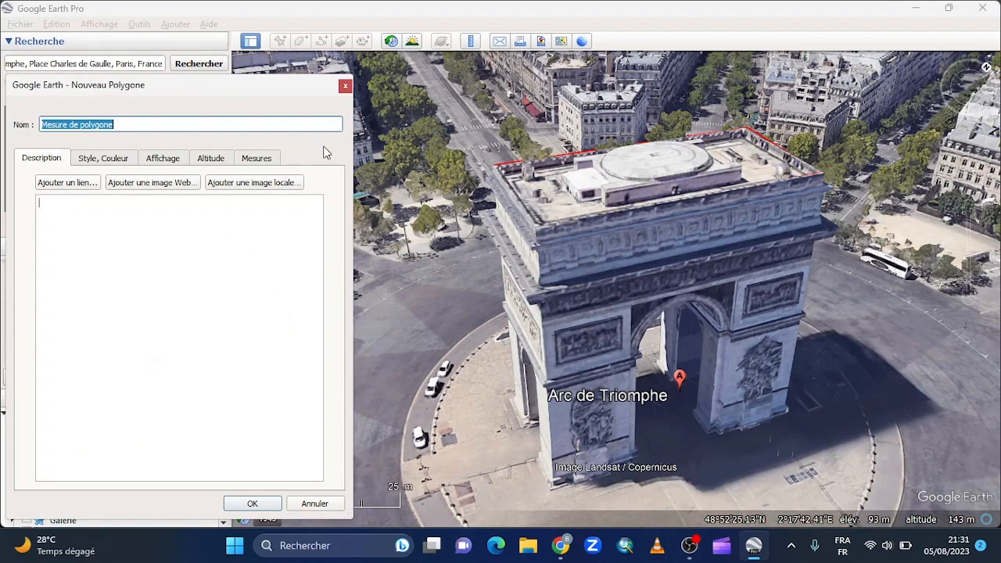
left_click(258, 503)
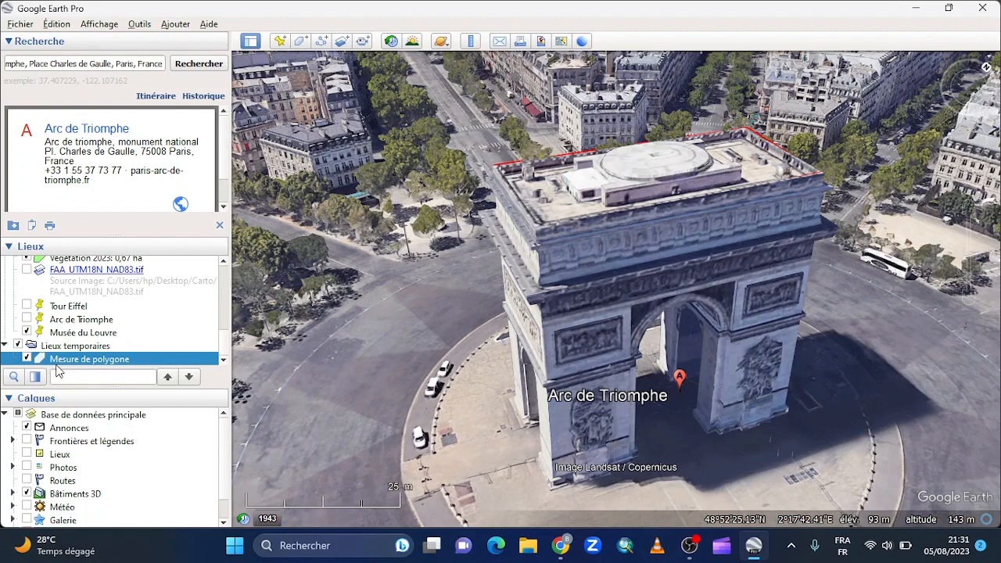
left_click(27, 359)
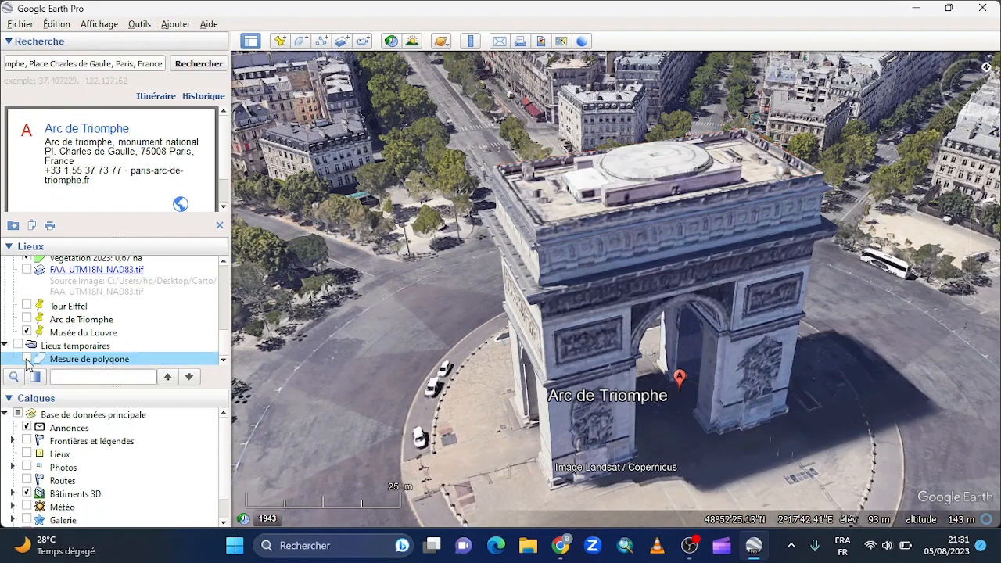
- Delete the saved "Mesure de polygone" from the temporary places and clear the Arc de Triomphe search results
right_click(72, 363)
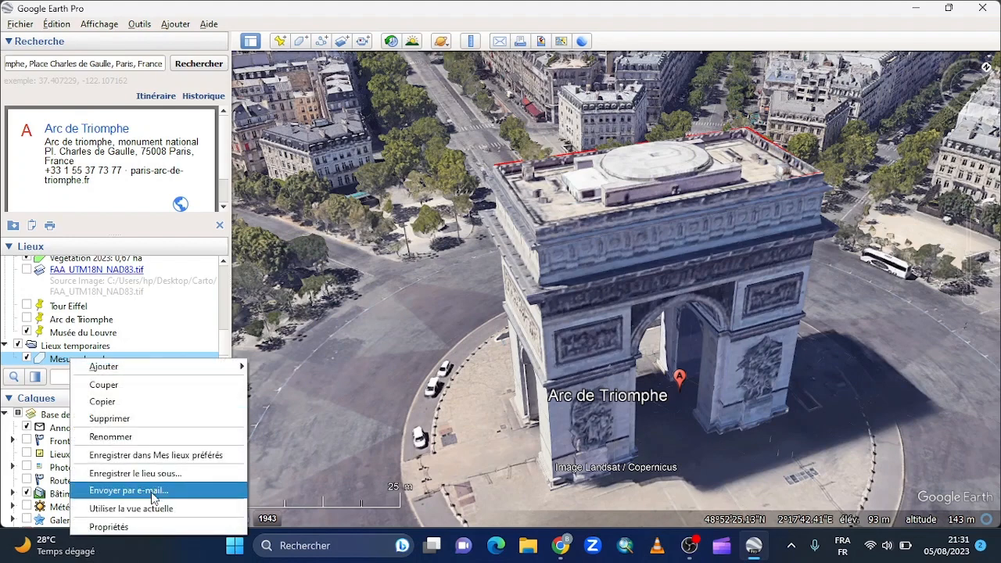
left_click(138, 419)
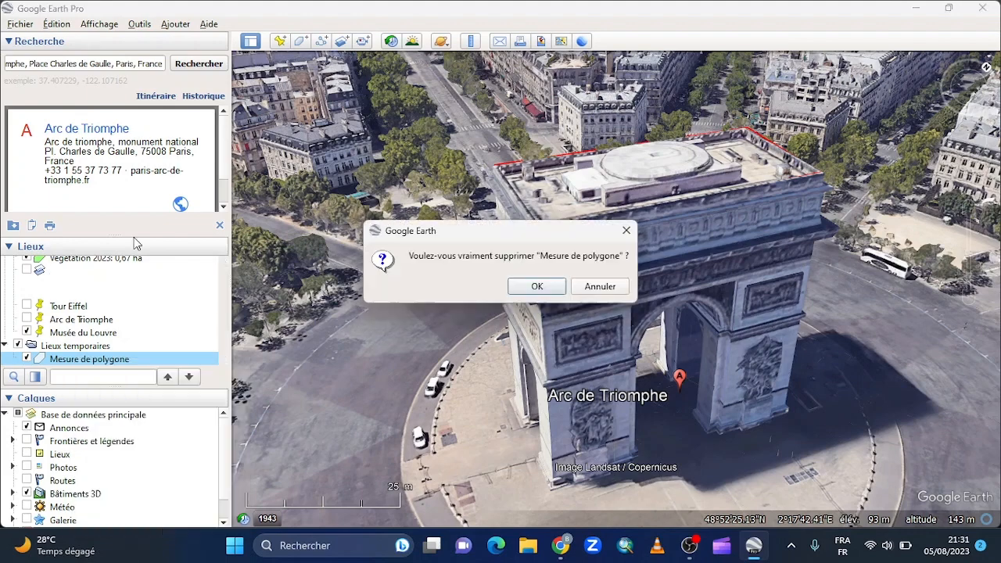
left_click(539, 286)
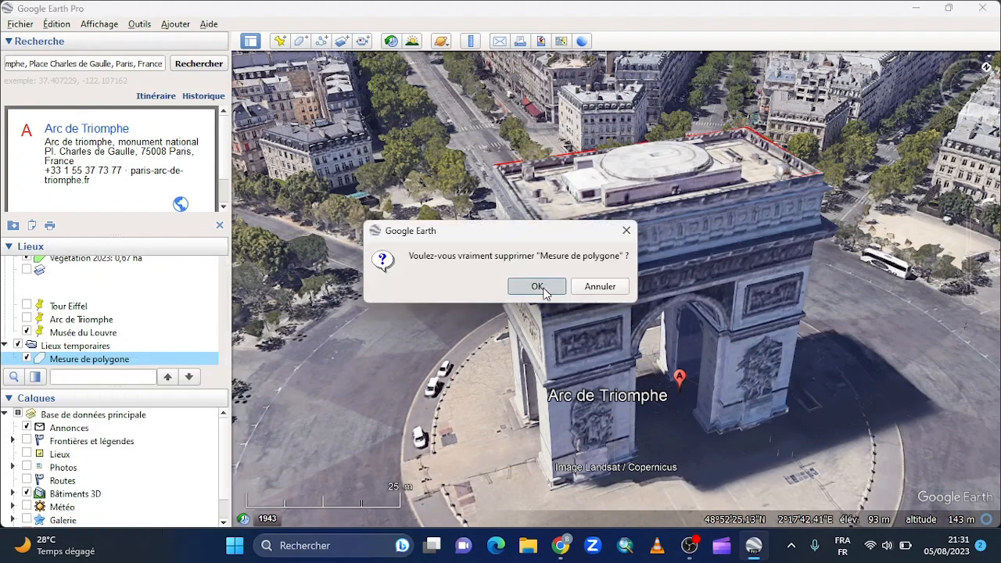
left_click(218, 225)
- Search for "Musée du Louvre, Paris, France" and fly to it
left_click(129, 63)
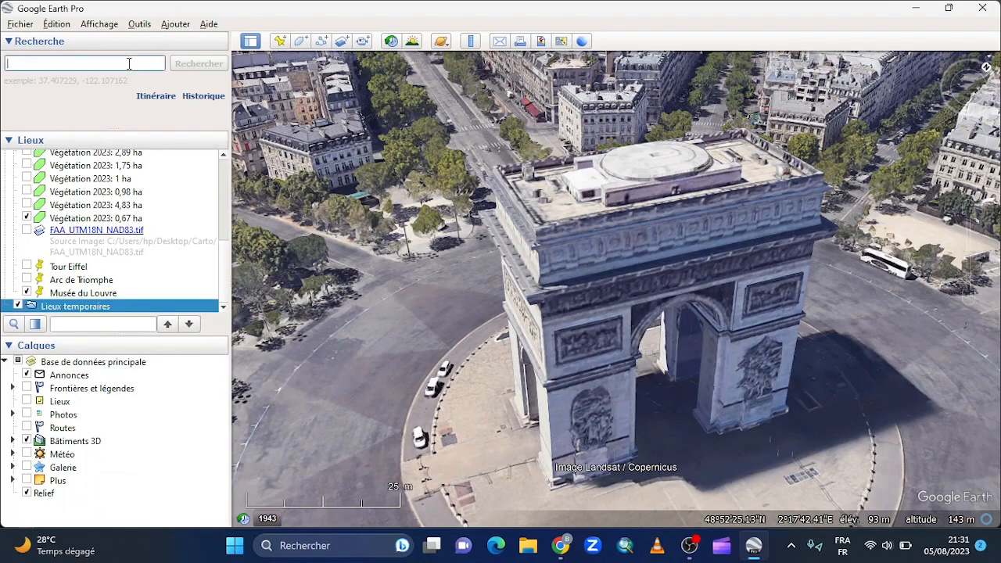
type("musée")
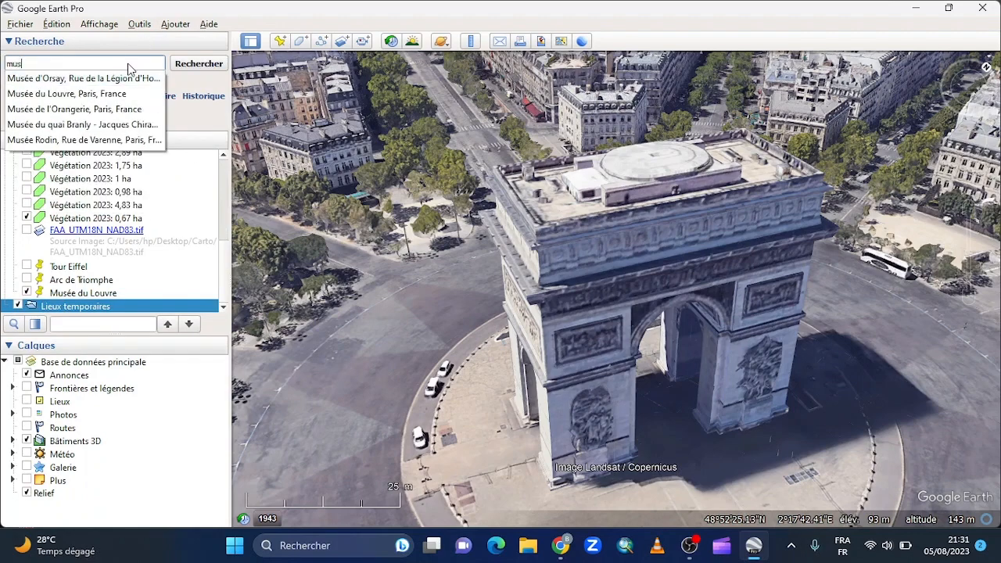
left_click(96, 93)
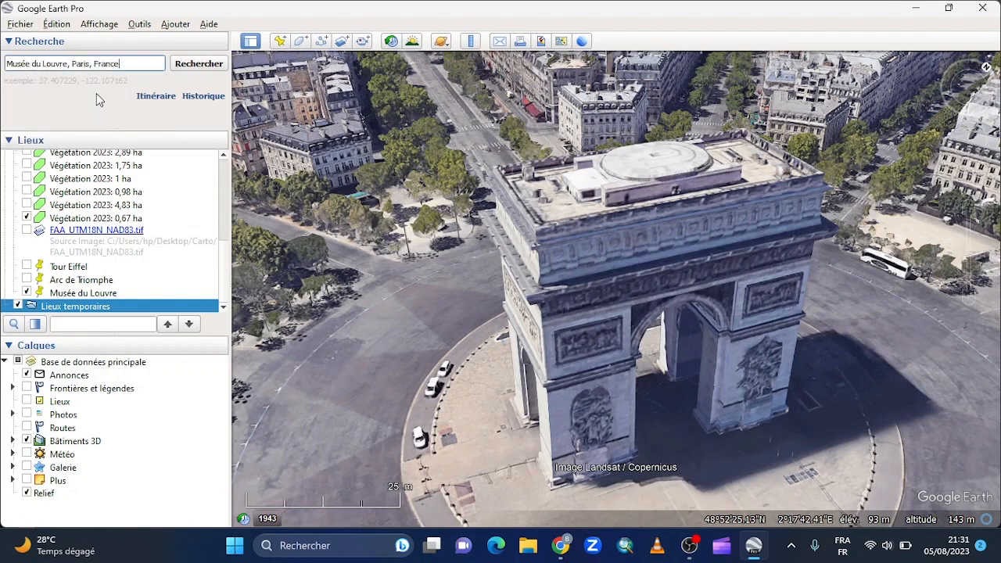
left_click(213, 64)
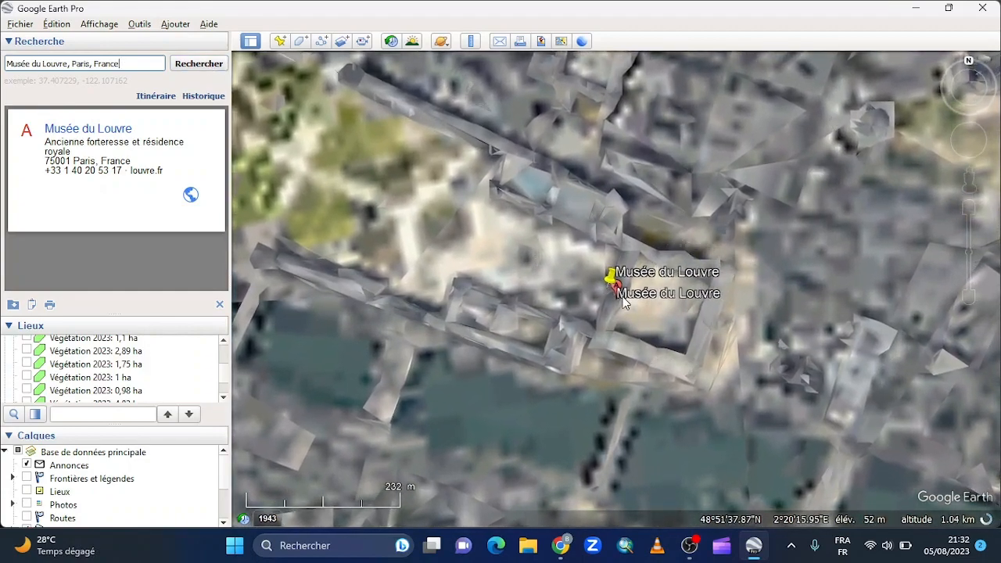
- Outline the front face of the large Louvre pyramid with a Polygone 3D through its three corners to measure perimeter and area, and clear it
scroll(624, 303, "up", 8)
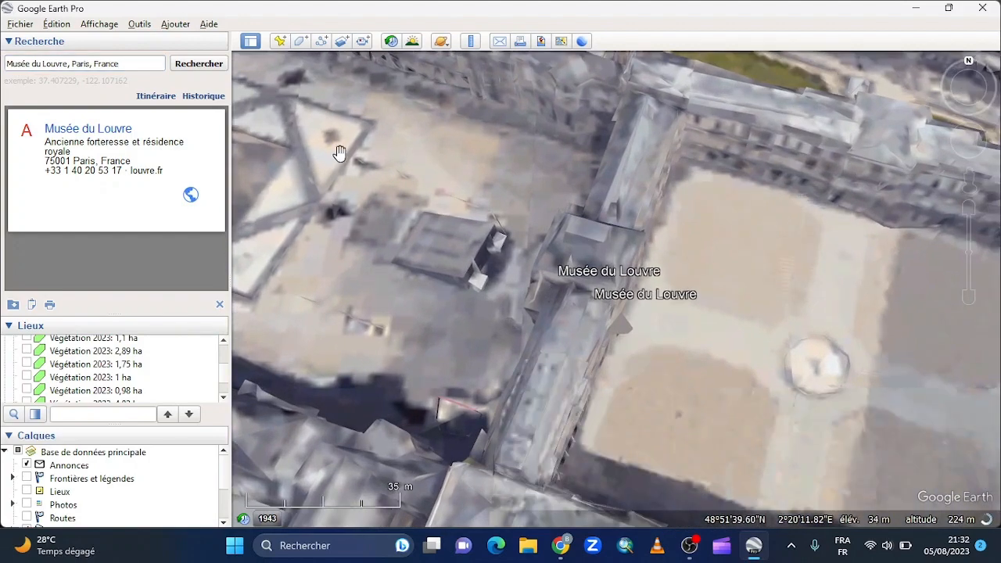
left_click_drag(389, 172, 681, 246)
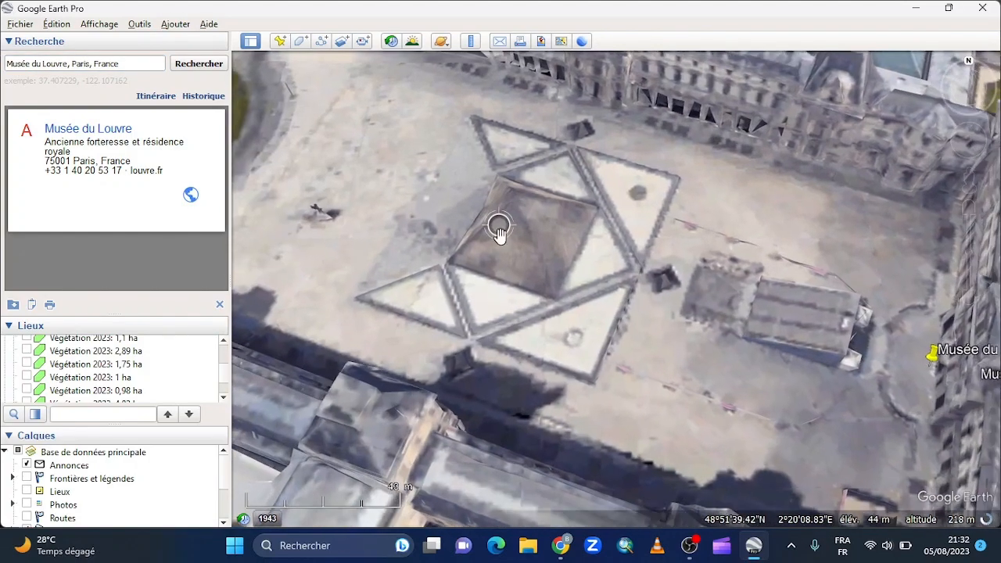
scroll(498, 228, "up", 5)
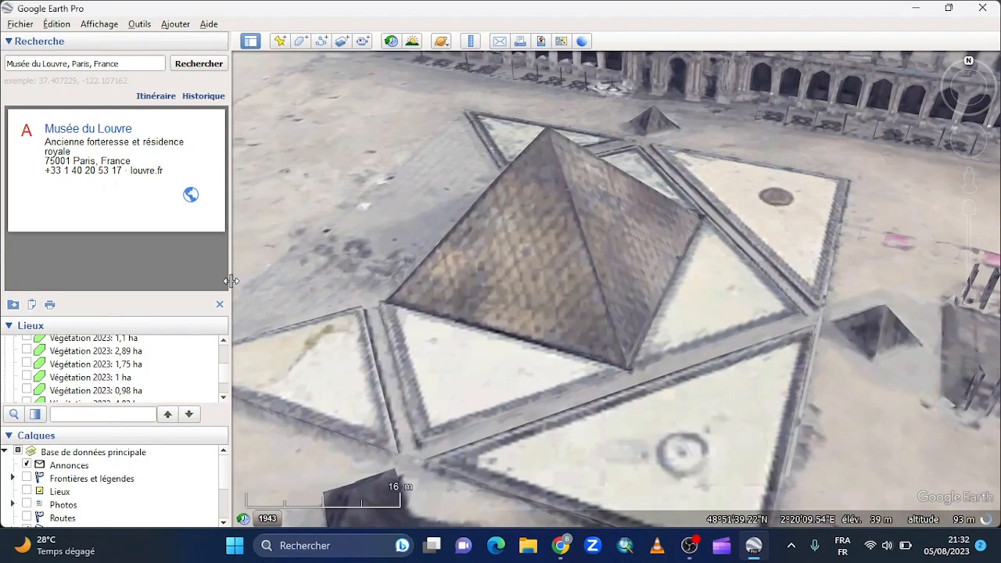
left_click(472, 42)
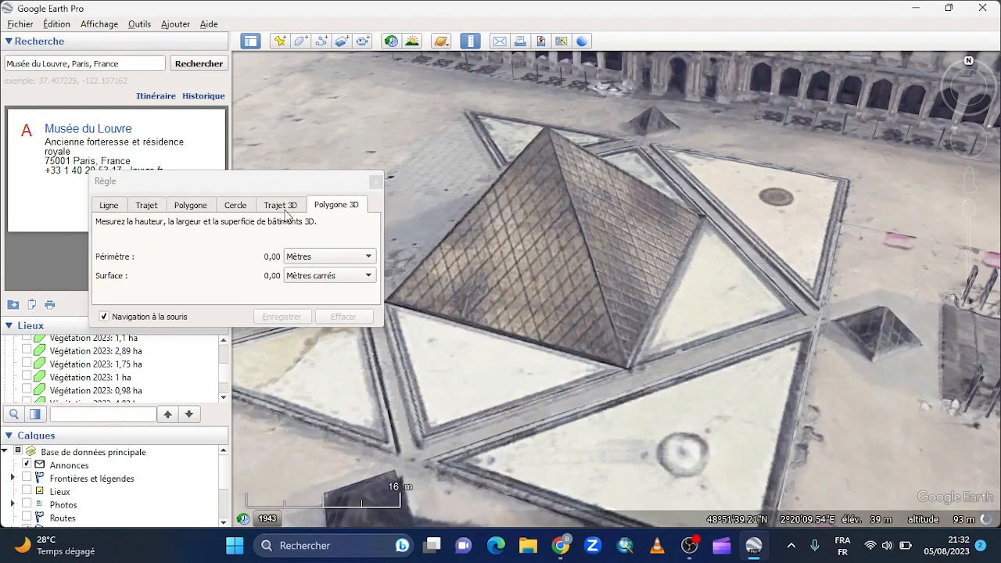
left_click_drag(274, 187, 212, 196)
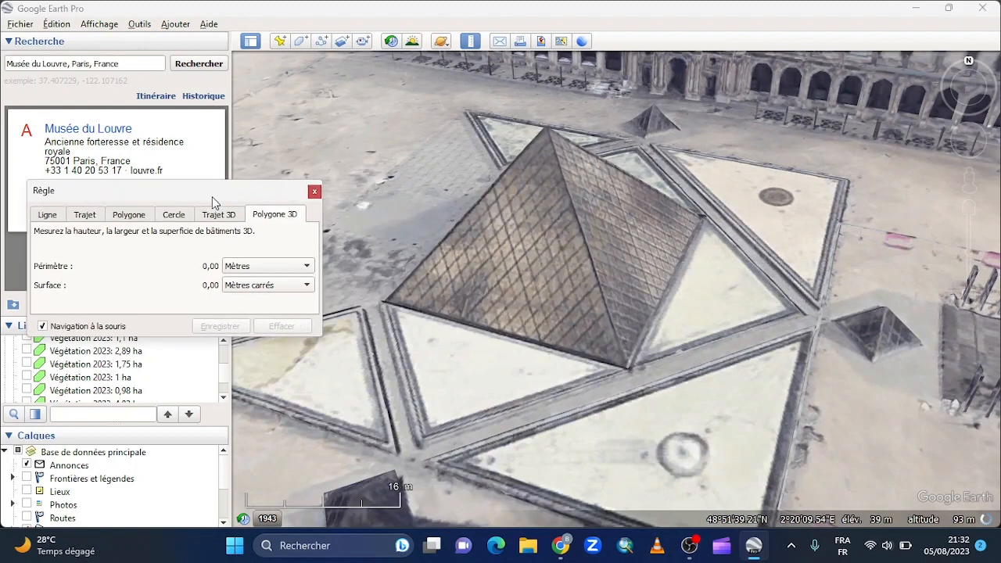
left_click(383, 304)
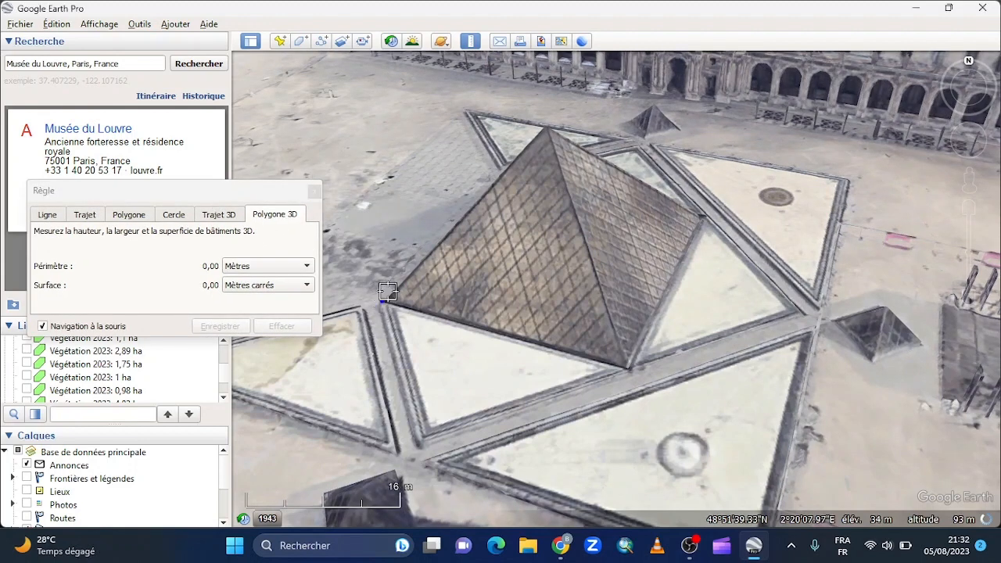
left_click(550, 125)
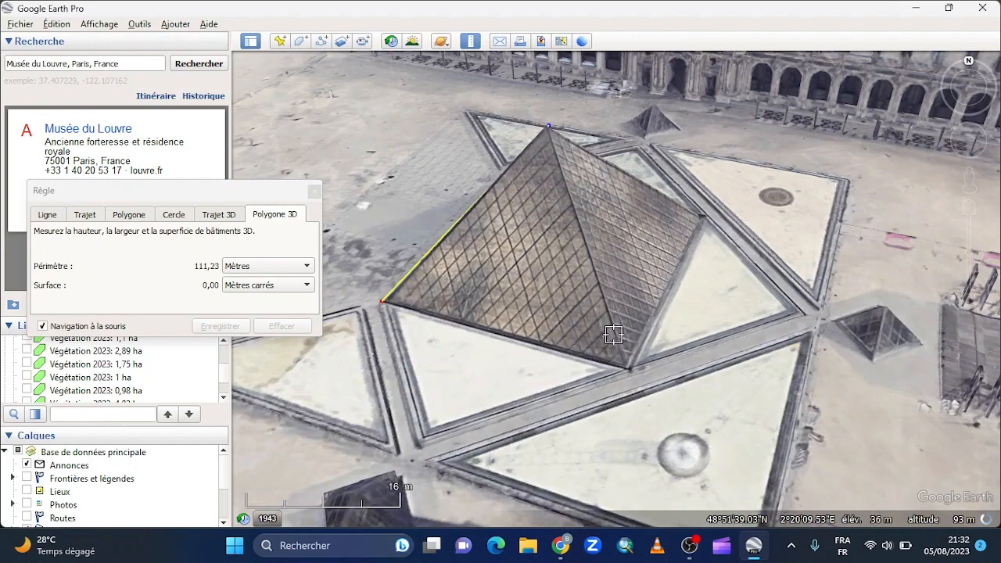
left_click(626, 367)
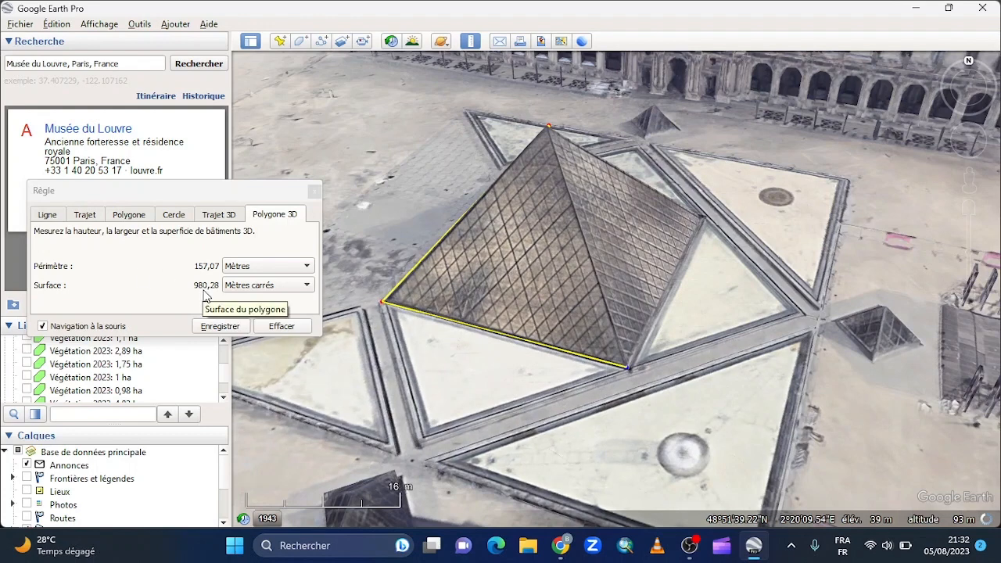
left_click(280, 326)
- Bring the Louvre building around the square courtyard into full view, keeping the Polygone 3D ruler active
scroll(466, 286, "down", 5)
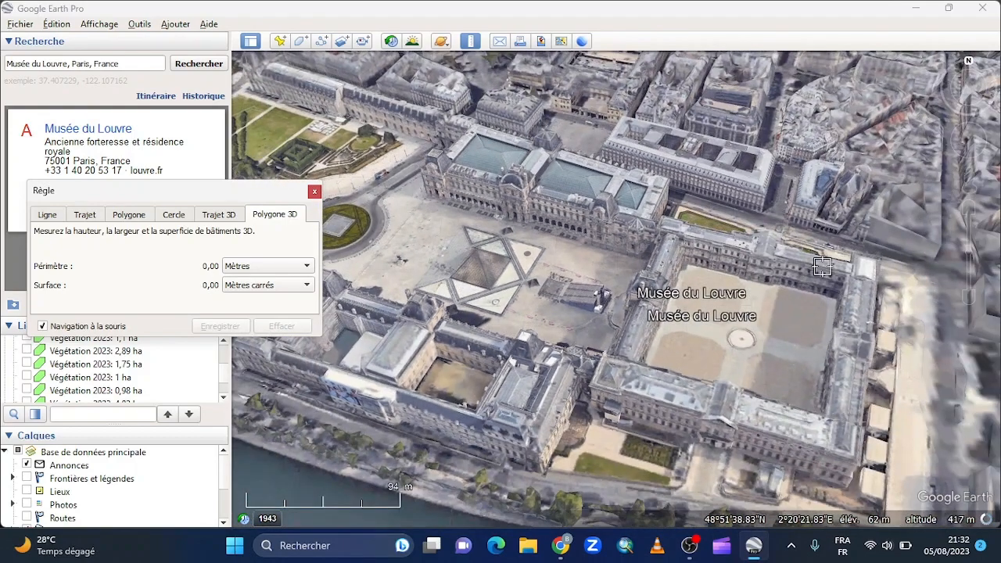
left_click_drag(699, 303, 572, 264)
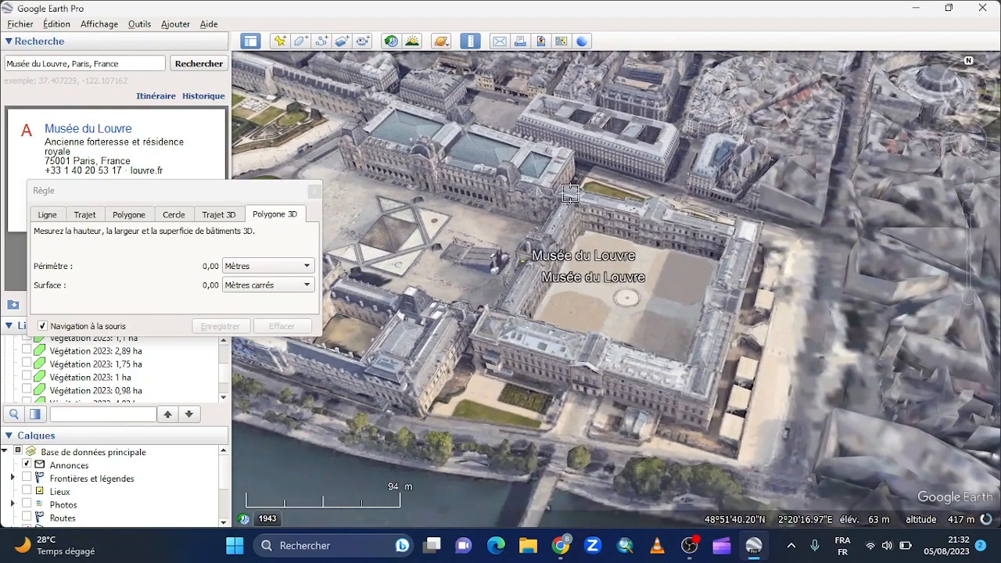